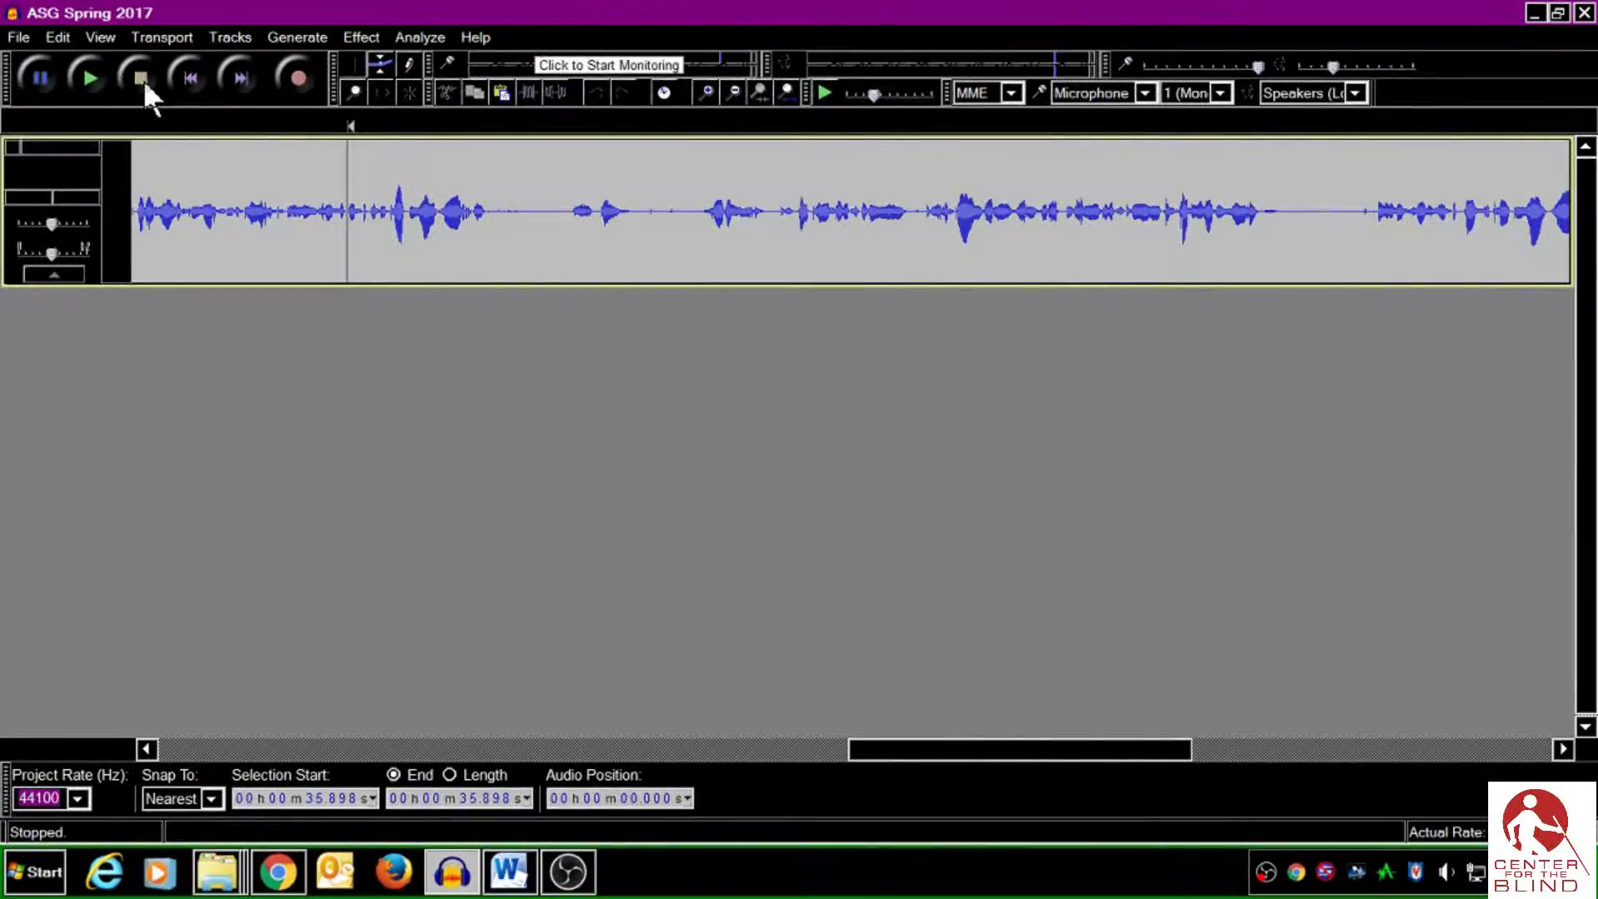
Play back the recording, then delete the mistaken audio from 38.139 s to about 39.8 s
{"action": "left_click", "coordinate": [100, 80]}
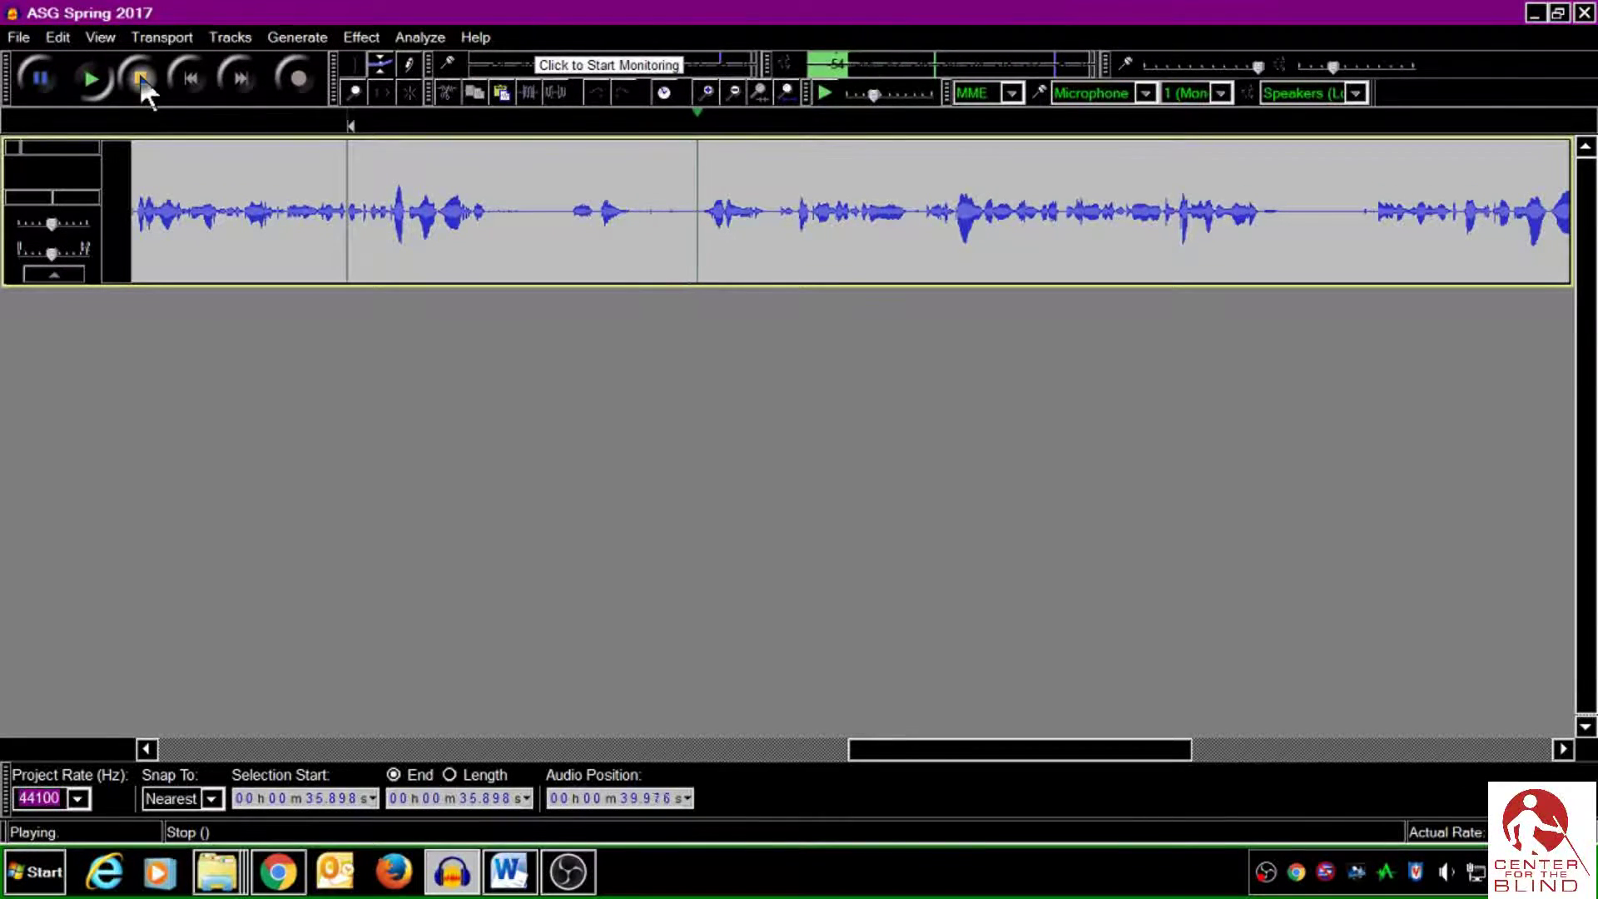
{"action": "left_click", "coordinate": [141, 78]}
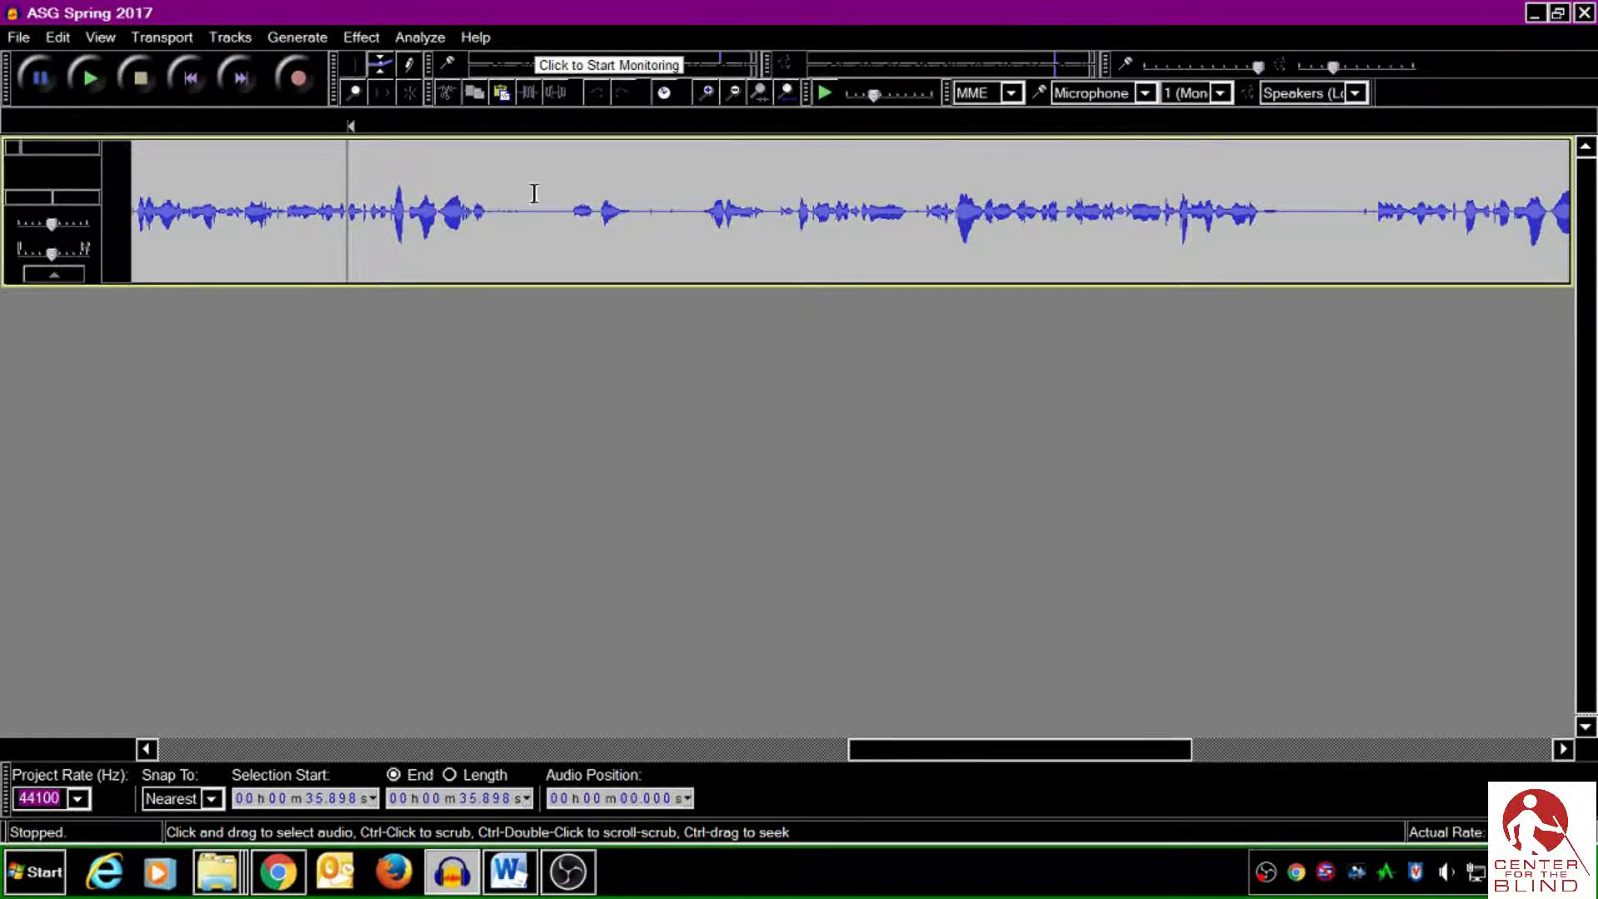
{"action": "left_click_drag", "start_coordinate": [541, 188], "coordinate": [680, 213]}
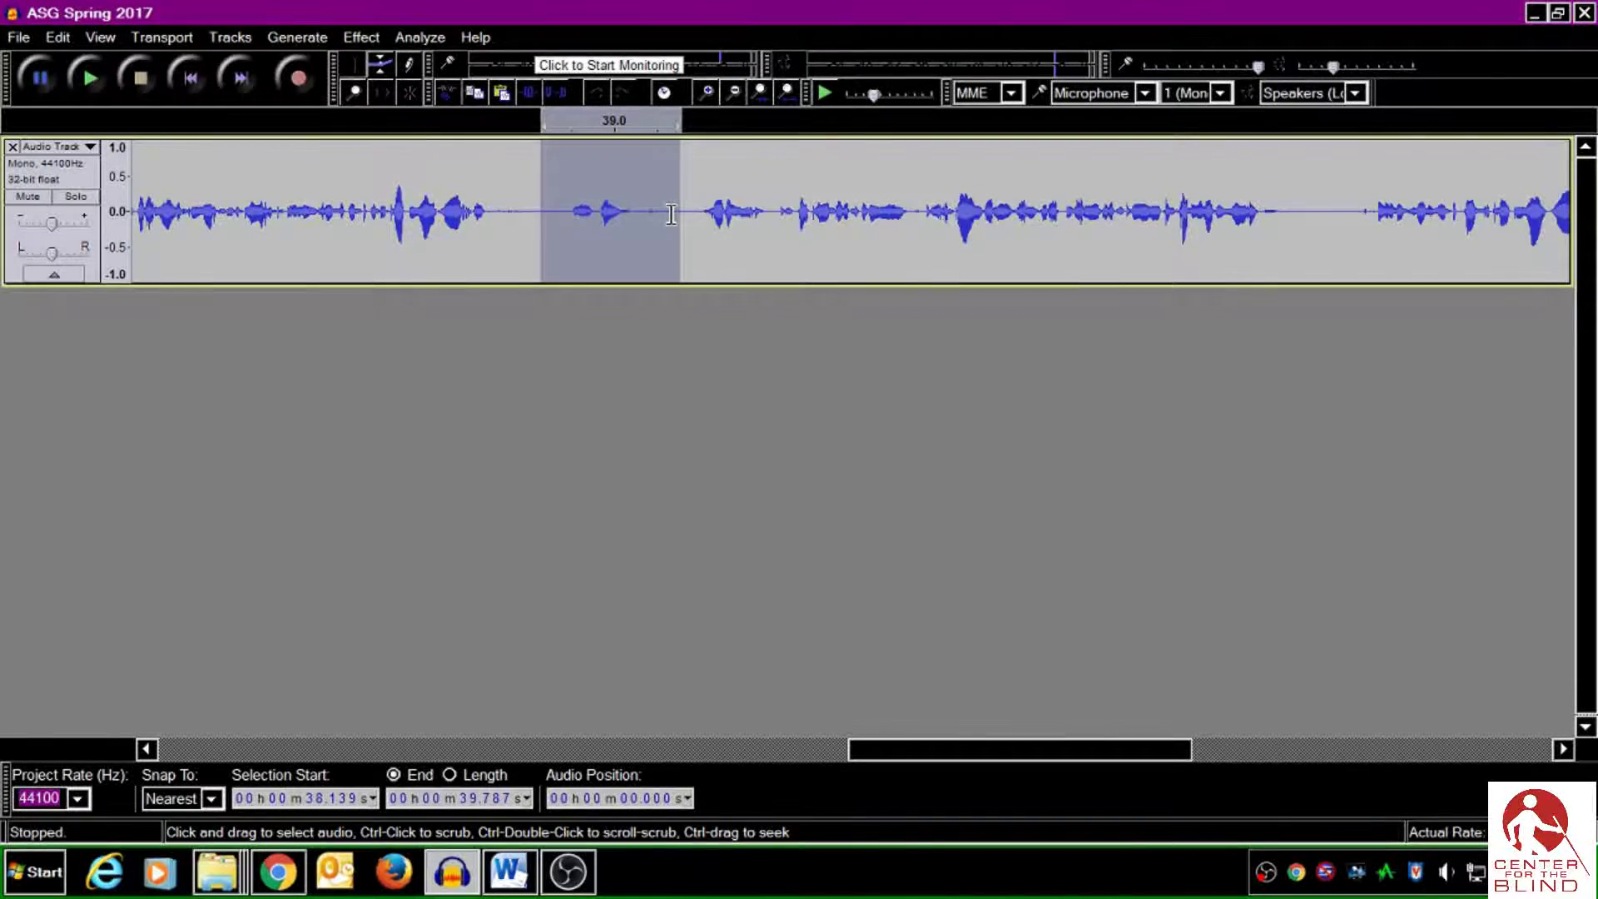
{"action": "key", "text": "Delete"}
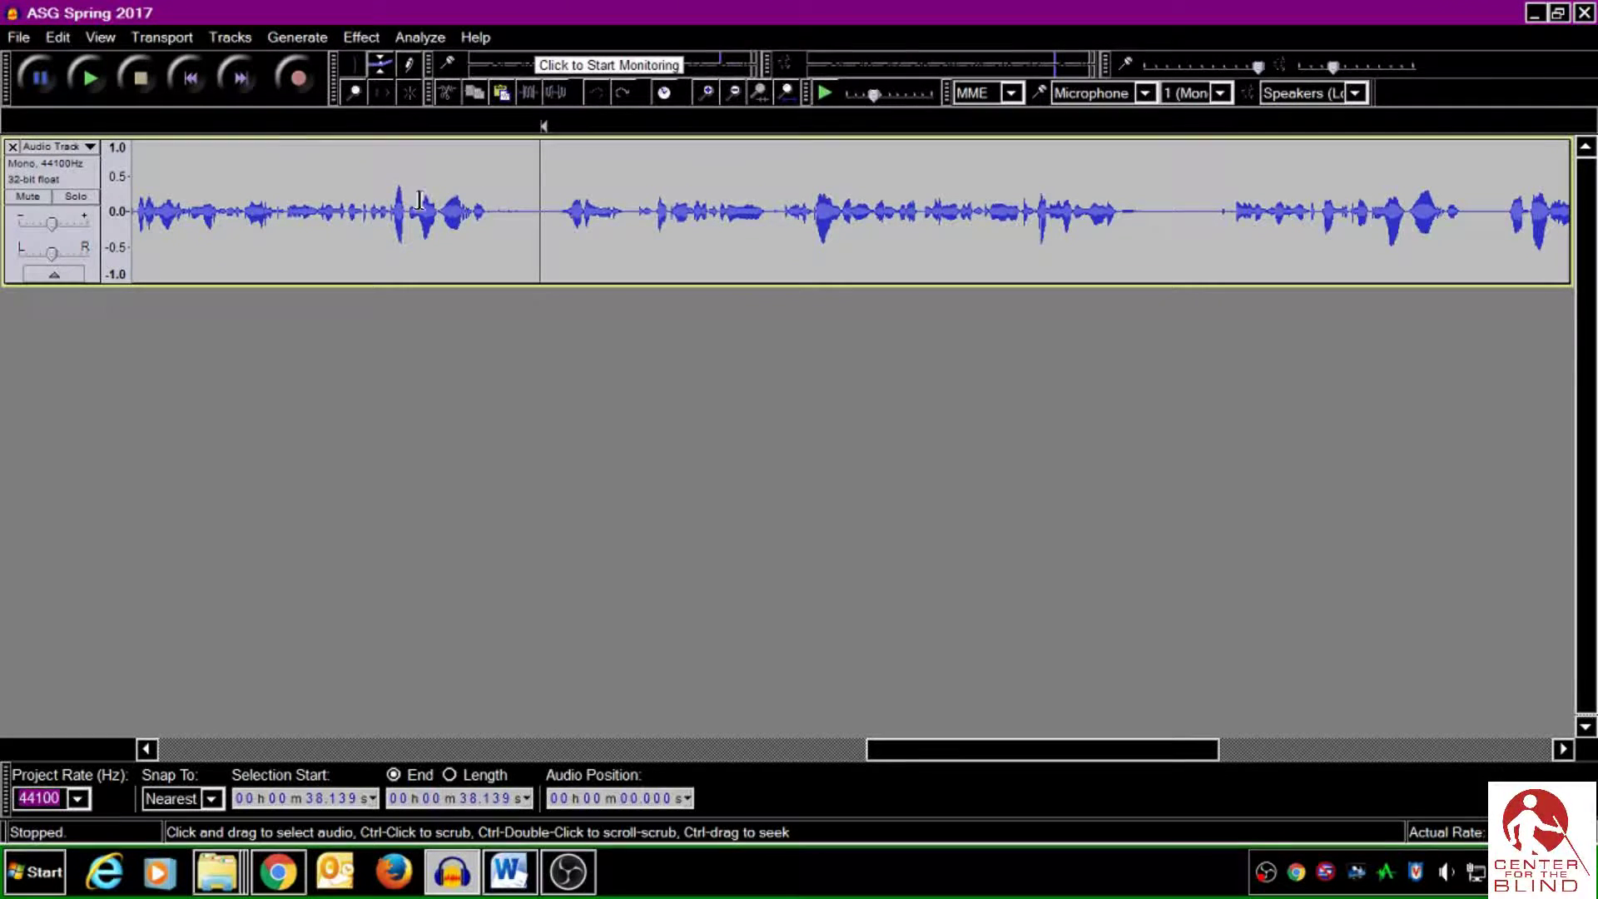
Mute the original track, record the corrected phrase, and select the clip's usable part
{"action": "left_click", "coordinate": [37, 196]}
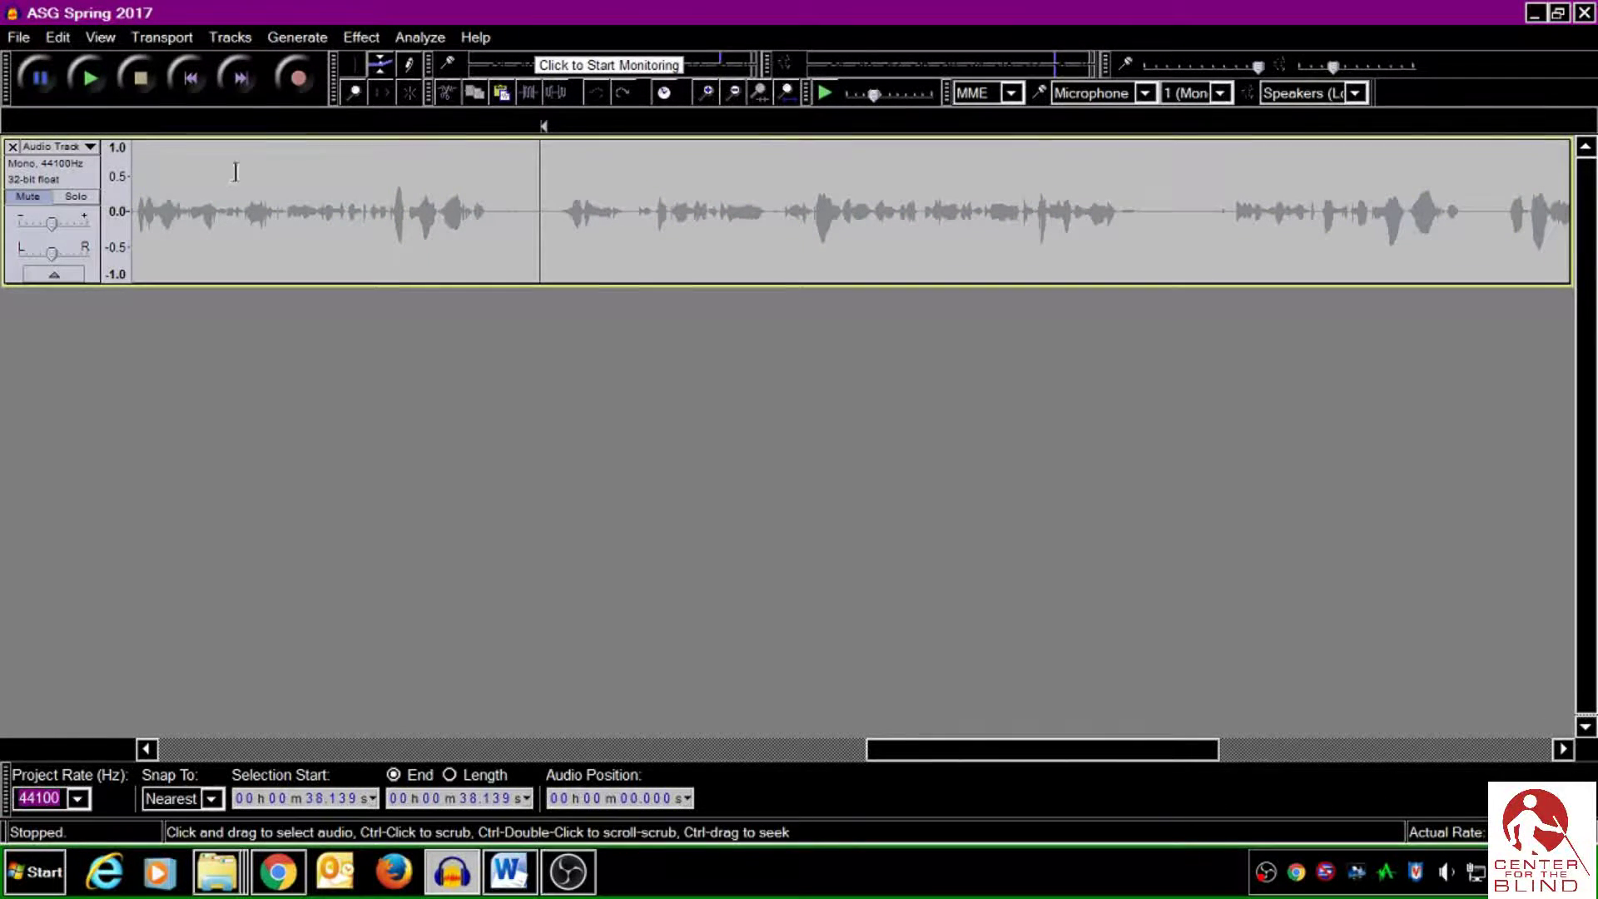
{"action": "left_click", "coordinate": [308, 84]}
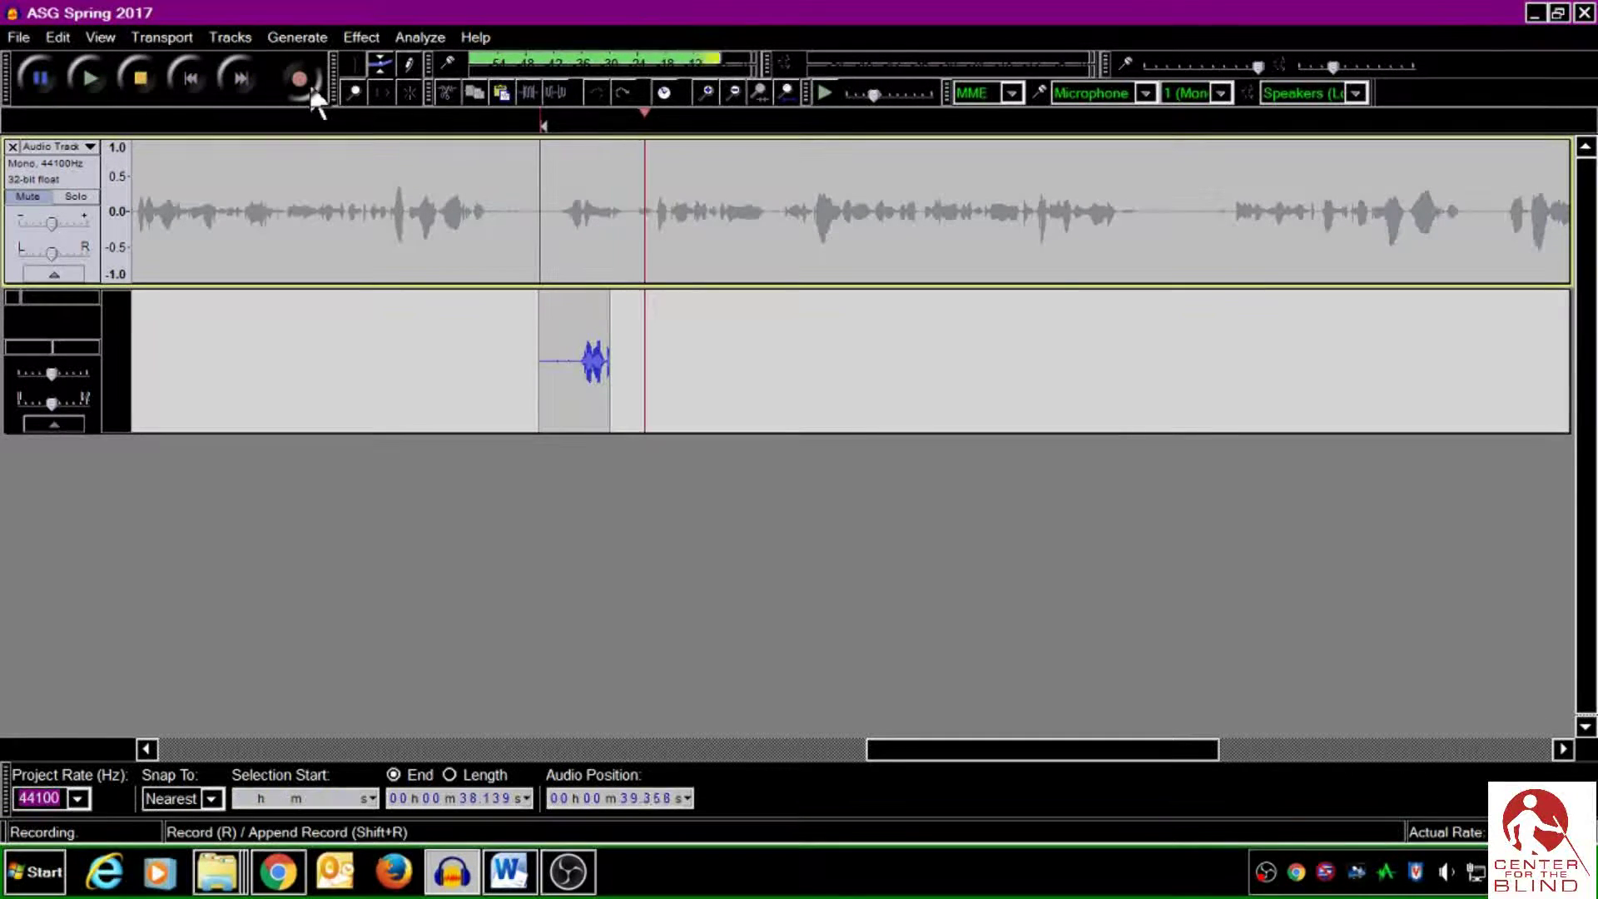
{"action": "left_click", "coordinate": [143, 71]}
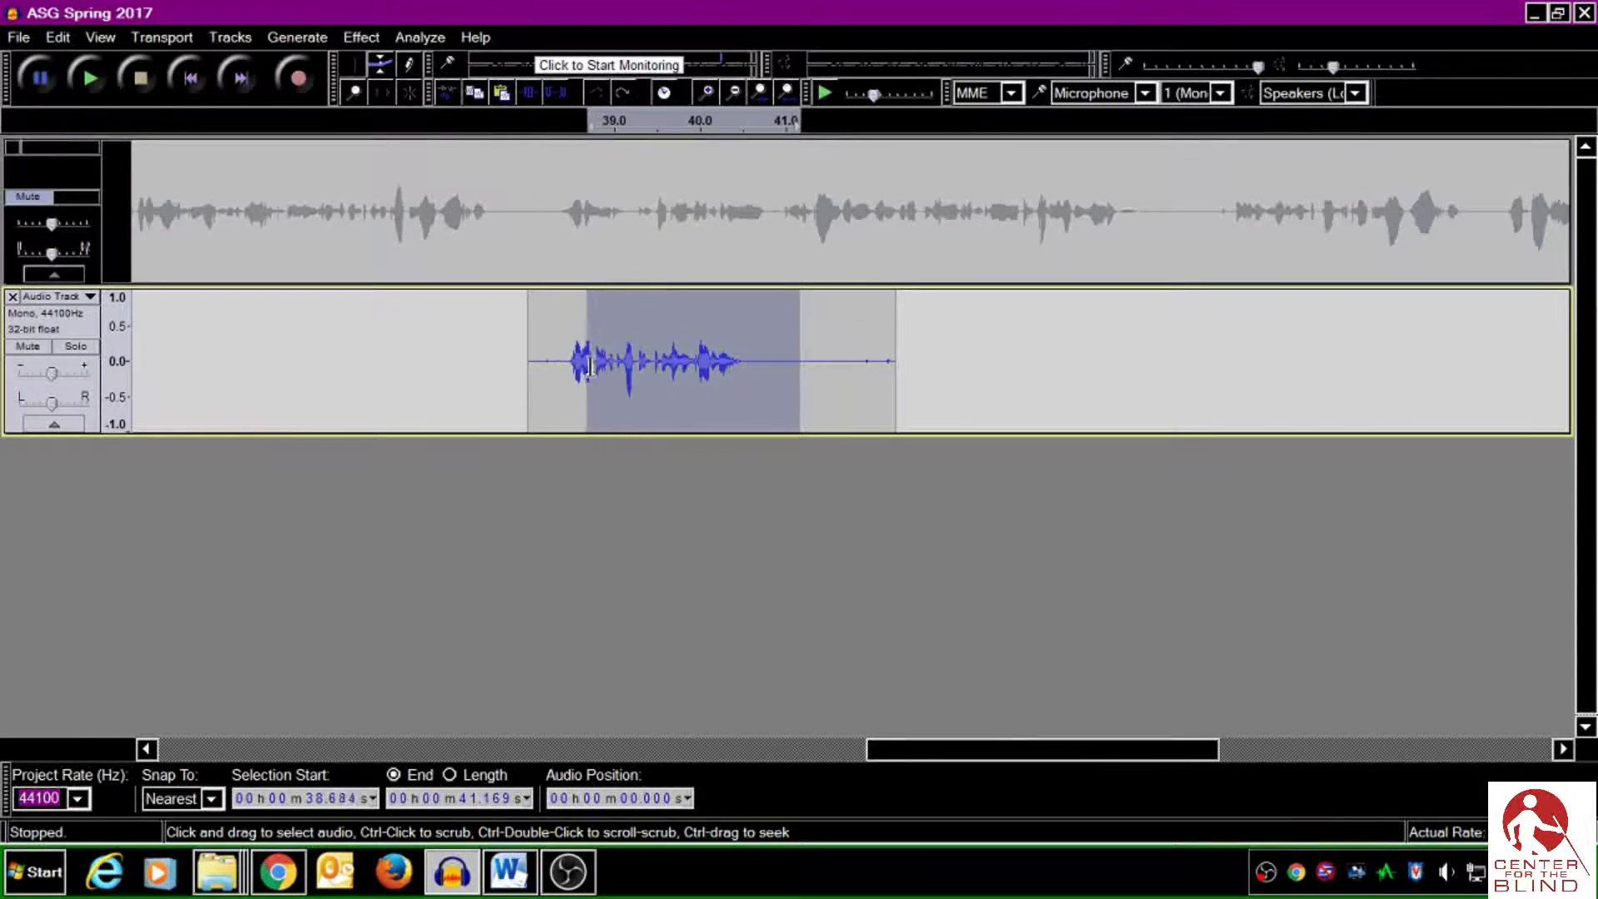
{"action": "left_click_drag", "start_coordinate": [804, 360], "coordinate": [547, 365]}
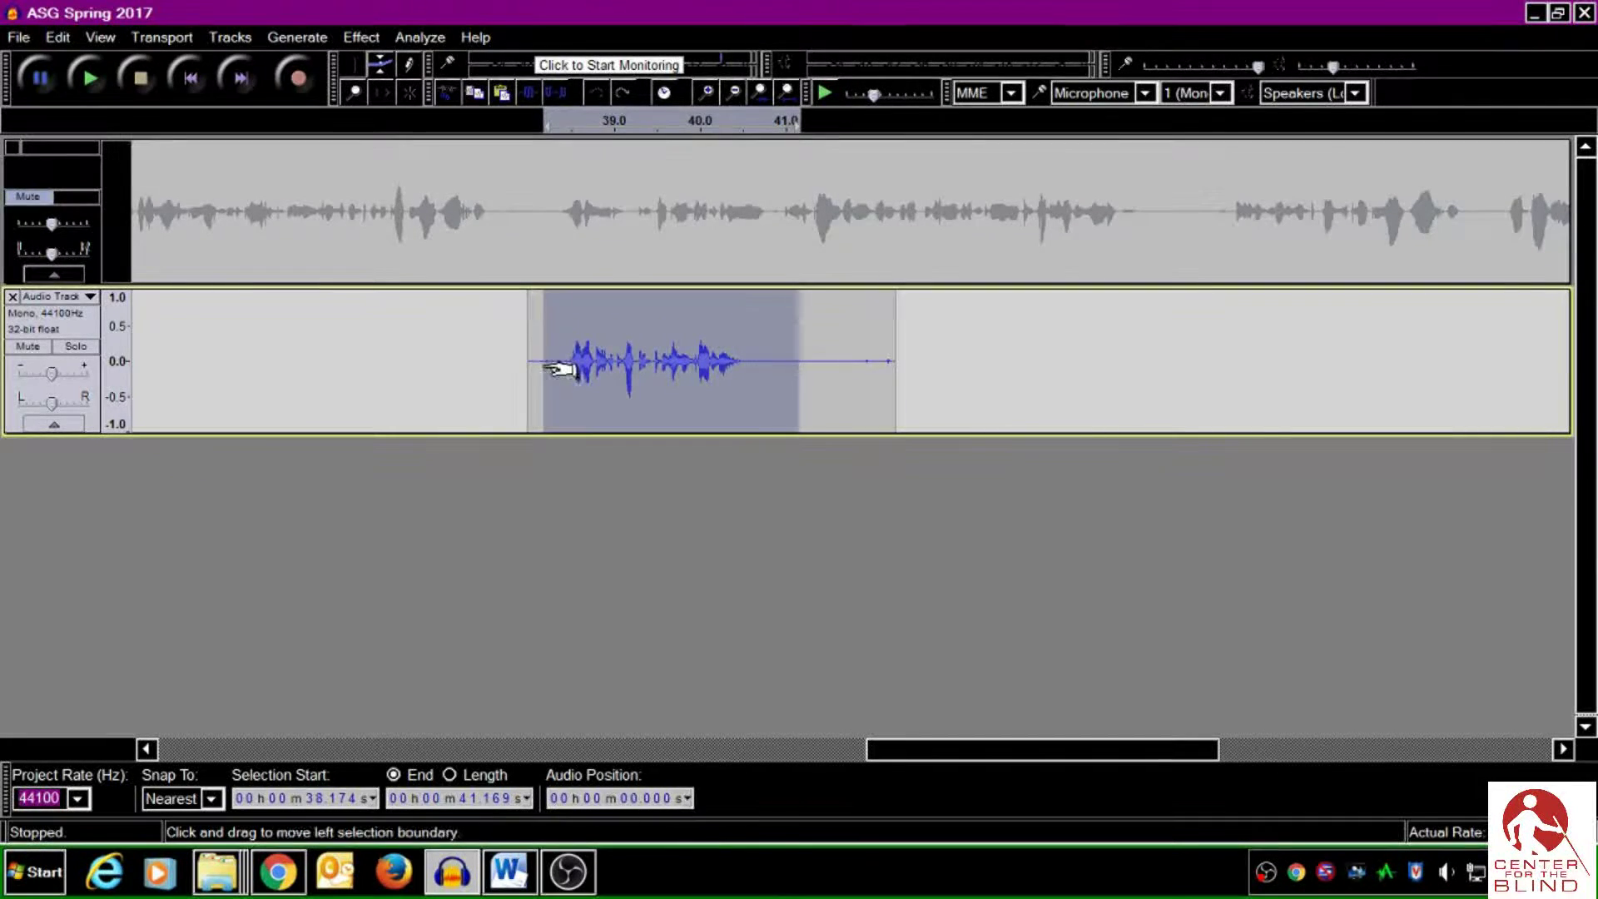
Paste the corrected clip into the original track at 37.895 s
{"action": "left_click", "coordinate": [521, 187]}
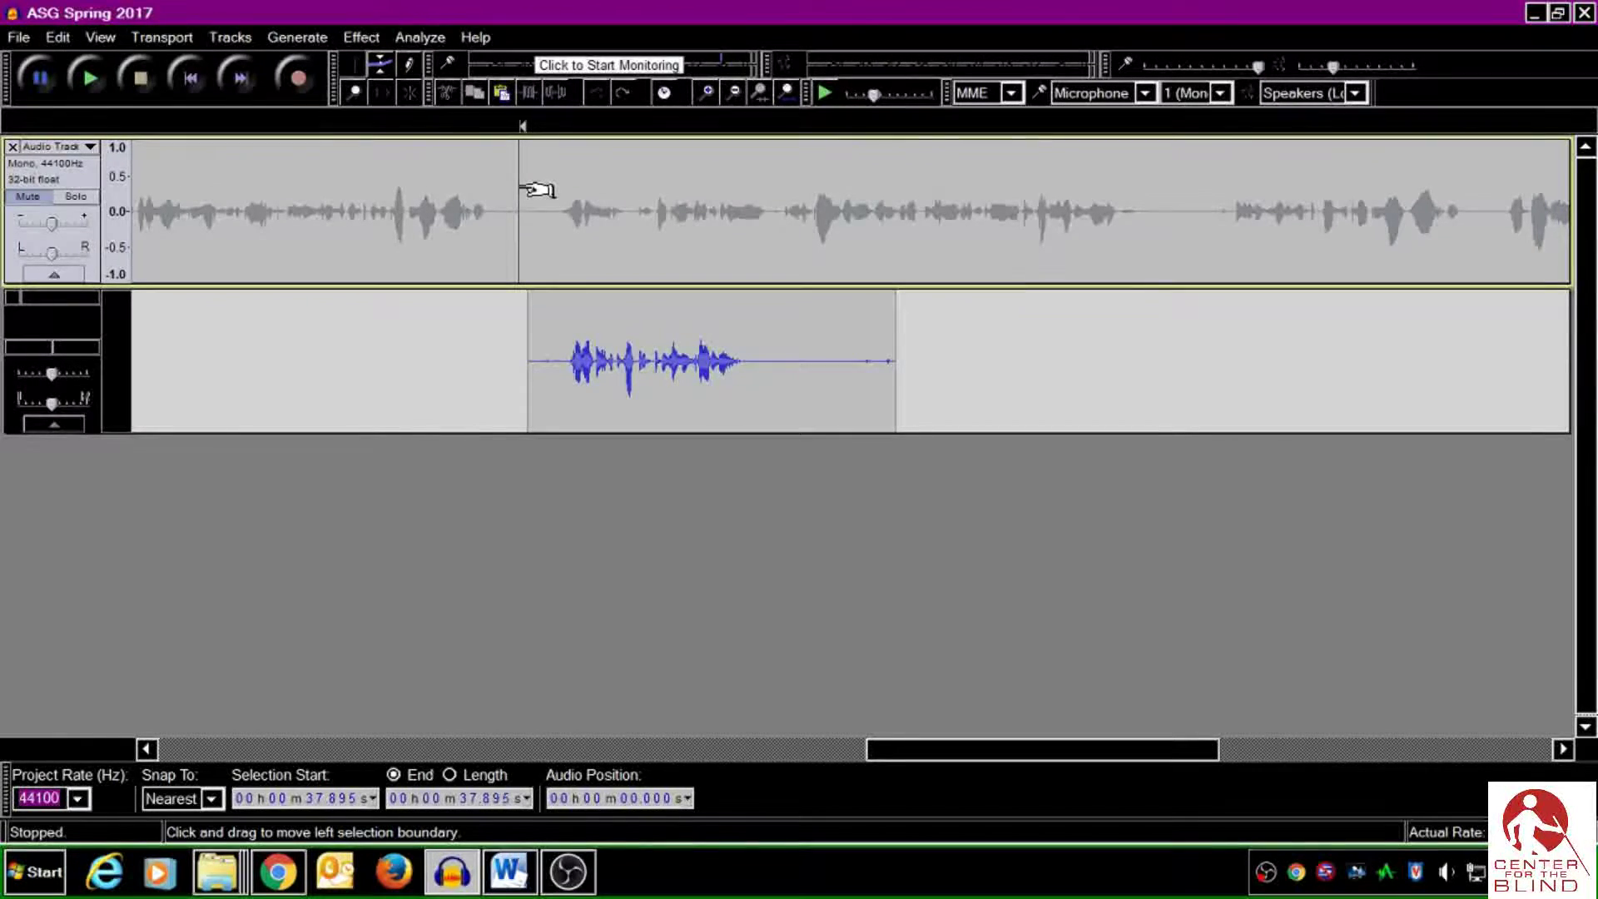
{"action": "key", "text": "ctrl+v"}
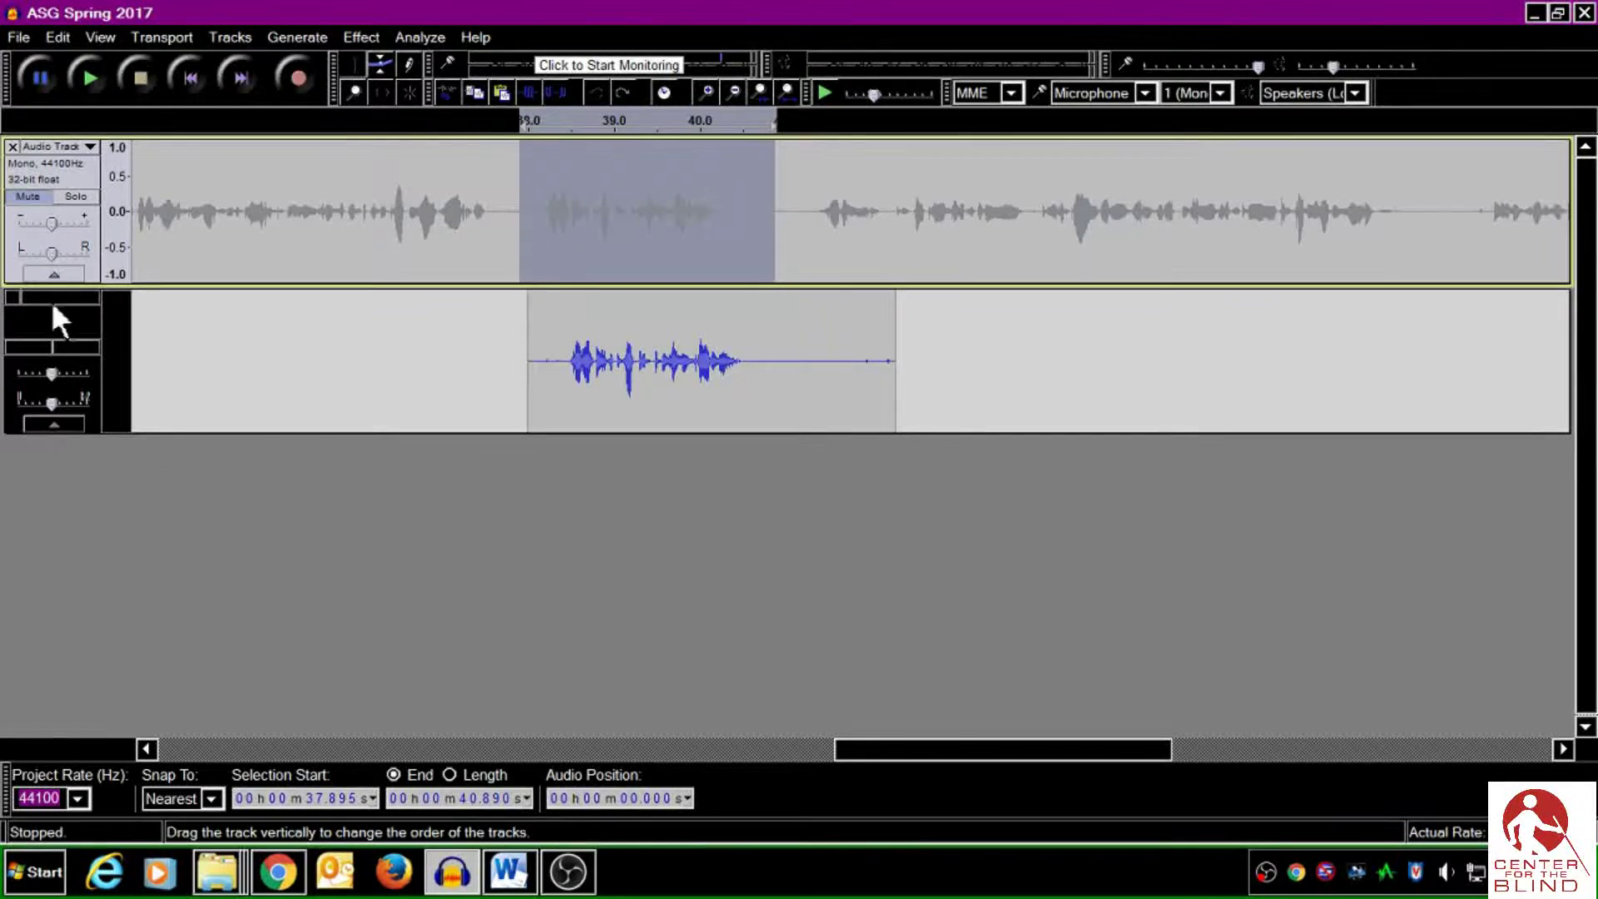
Delete the second recording track, unmute the original, and place the cursor at 36.28 s
{"action": "left_click", "coordinate": [13, 300]}
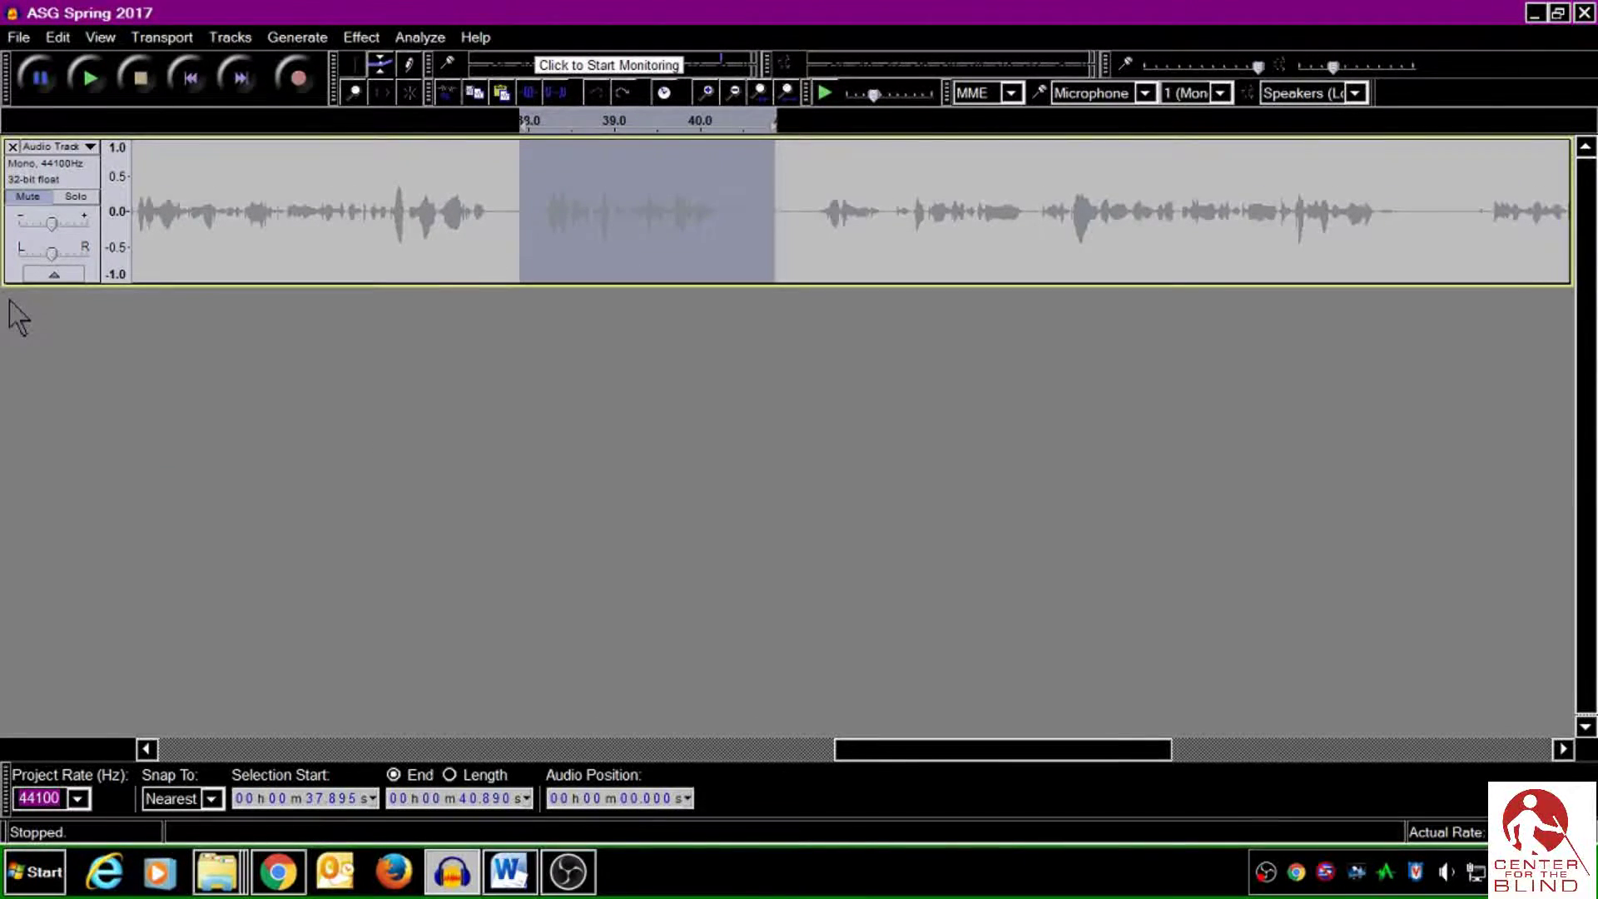
{"action": "left_click", "coordinate": [36, 202]}
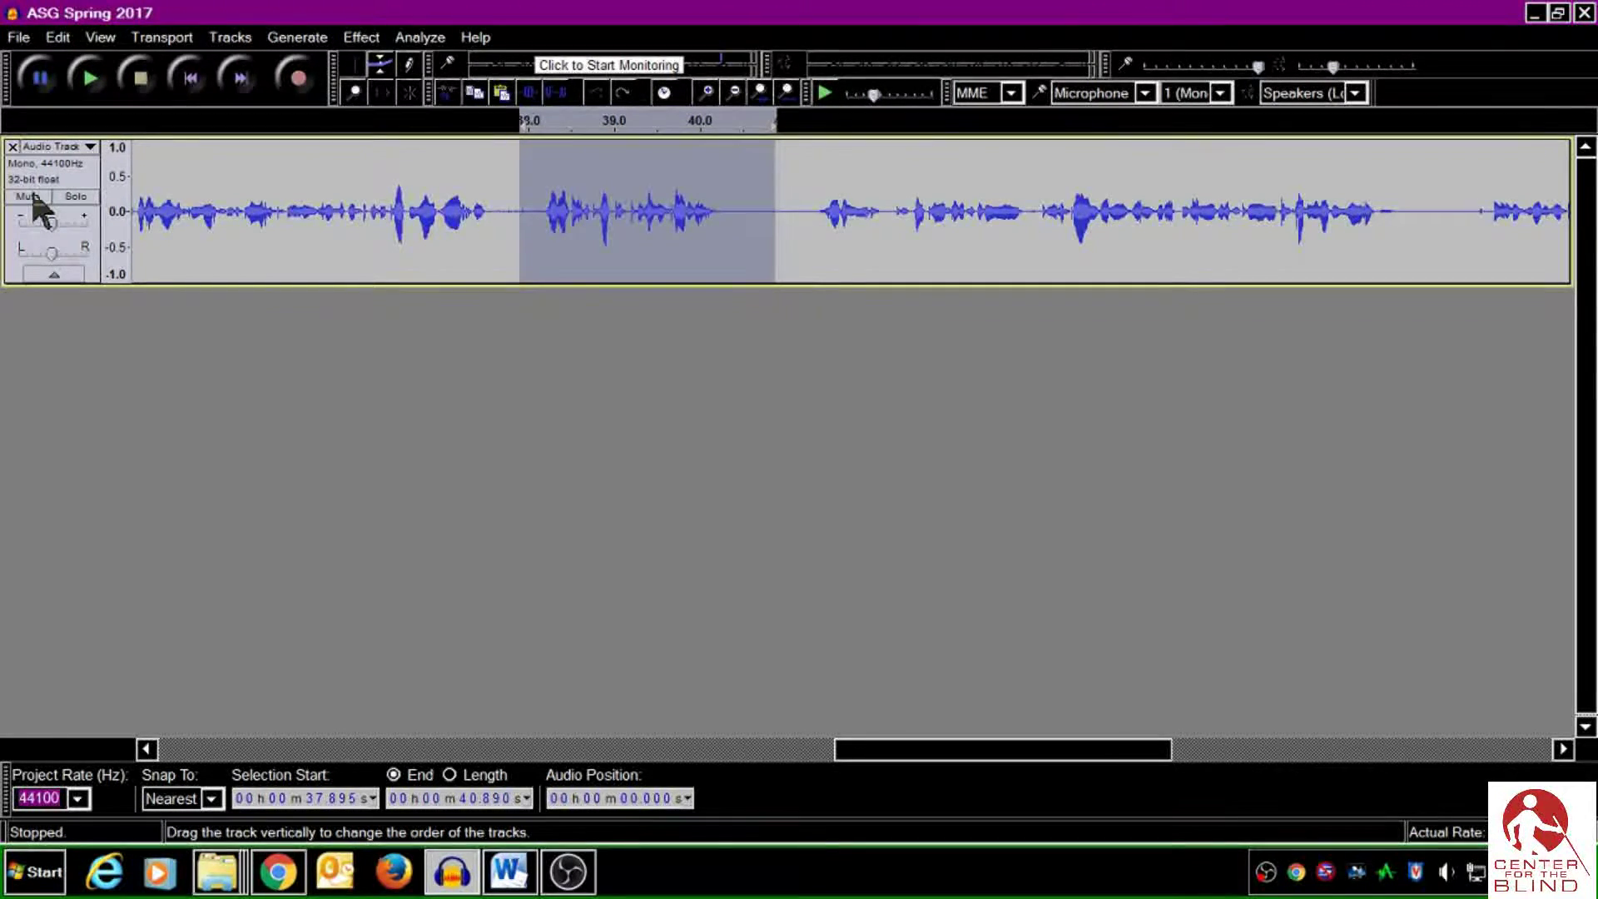
{"action": "left_click", "coordinate": [380, 181]}
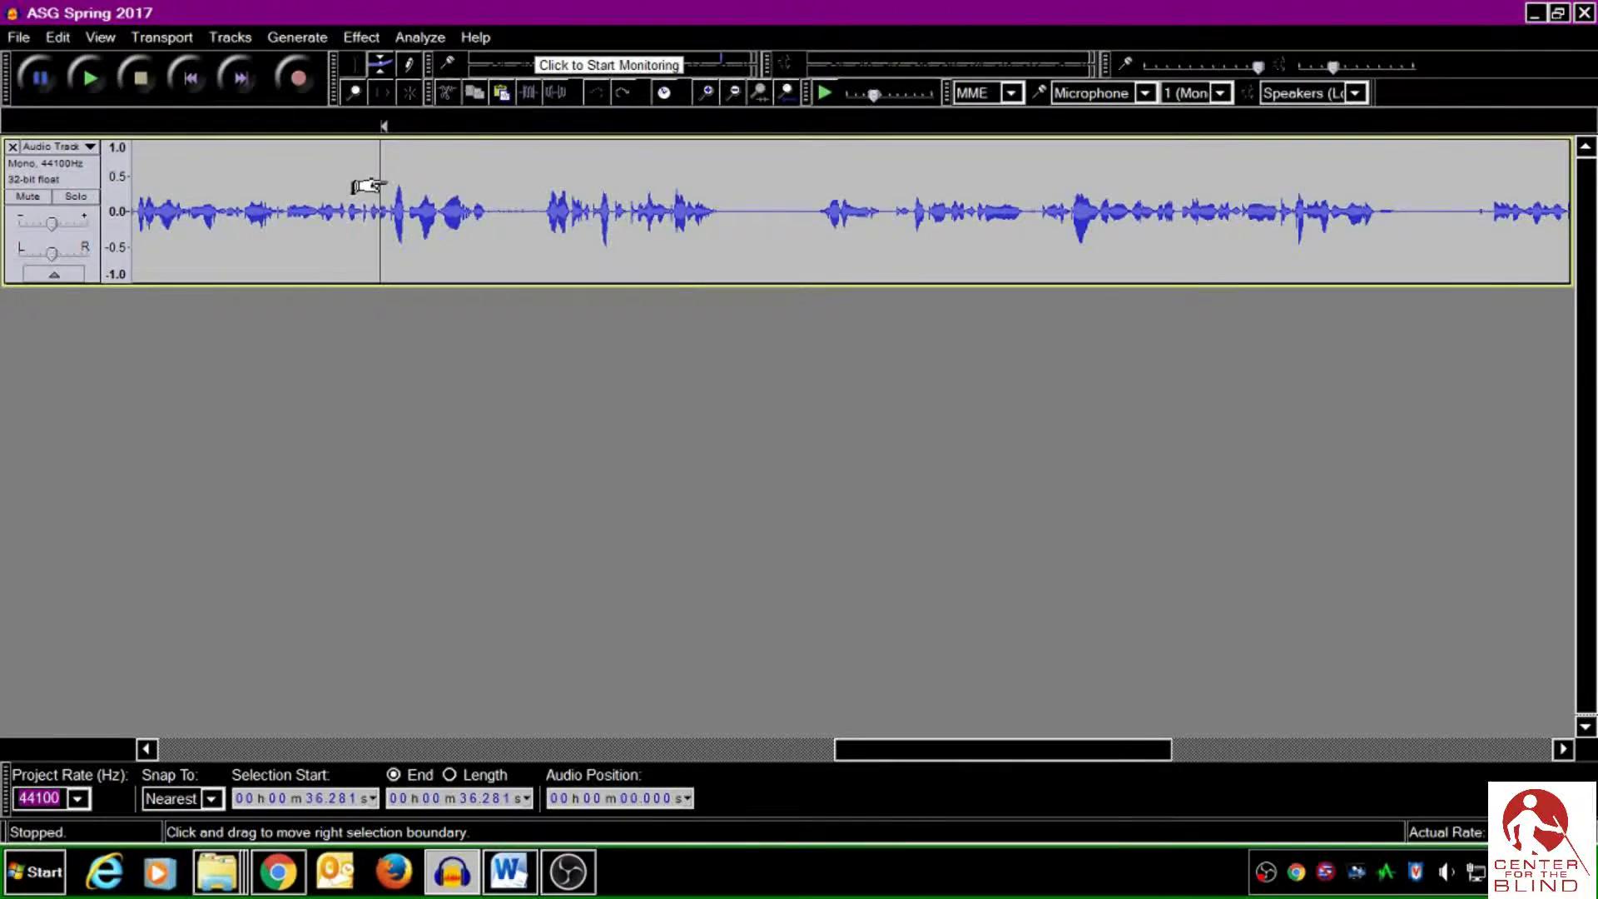
{"action": "left_click", "coordinate": [92, 79]}
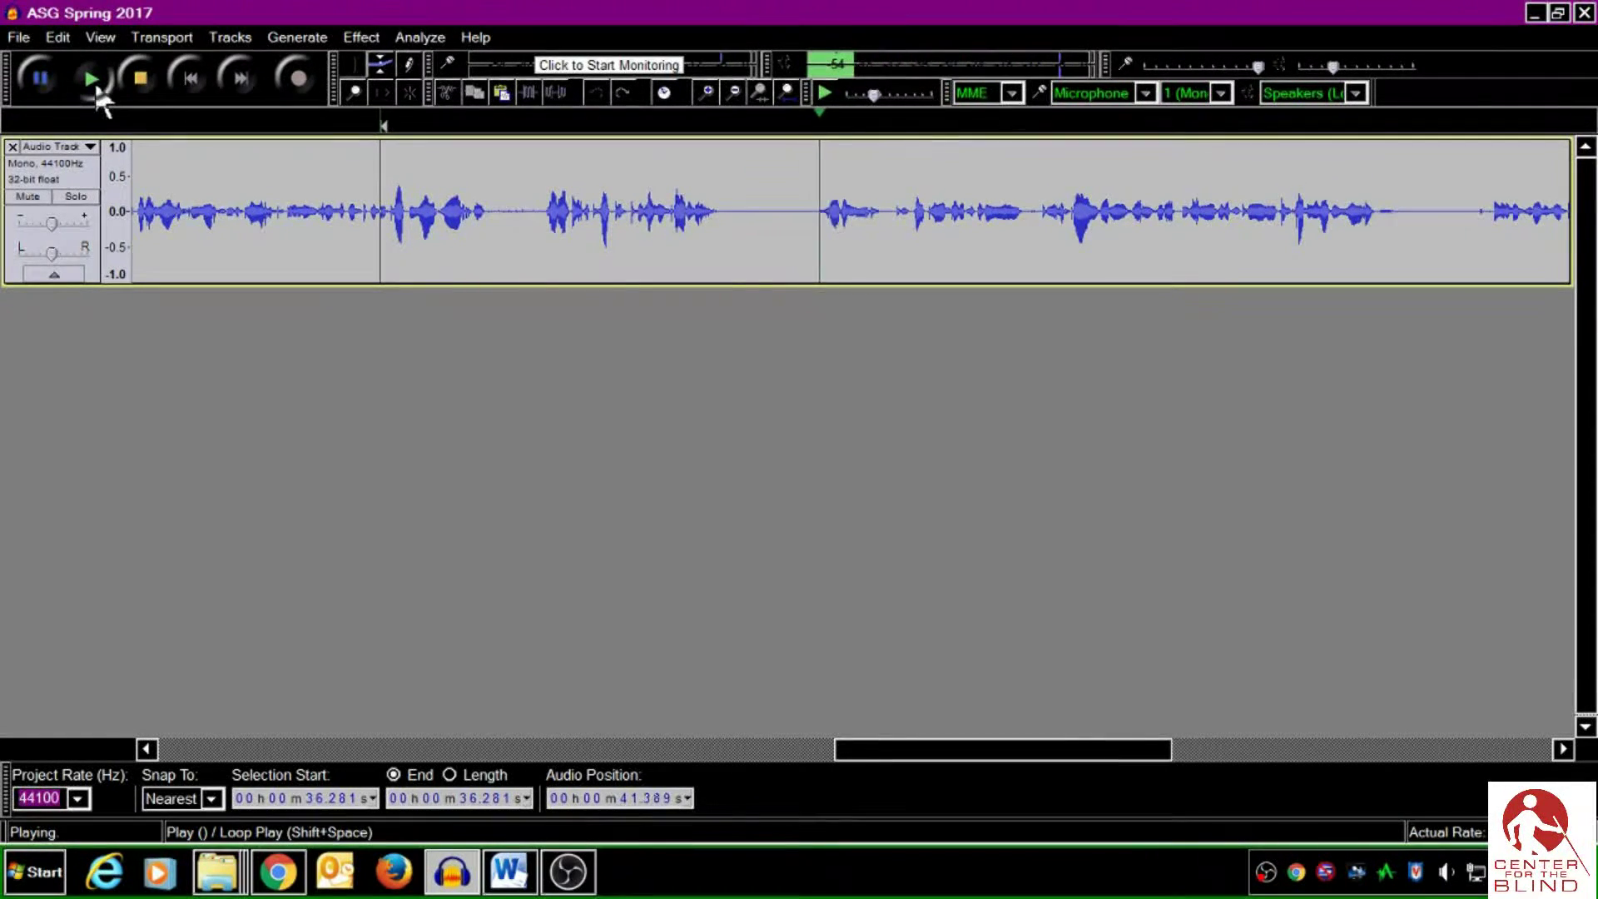
{"action": "left_click", "coordinate": [135, 83]}
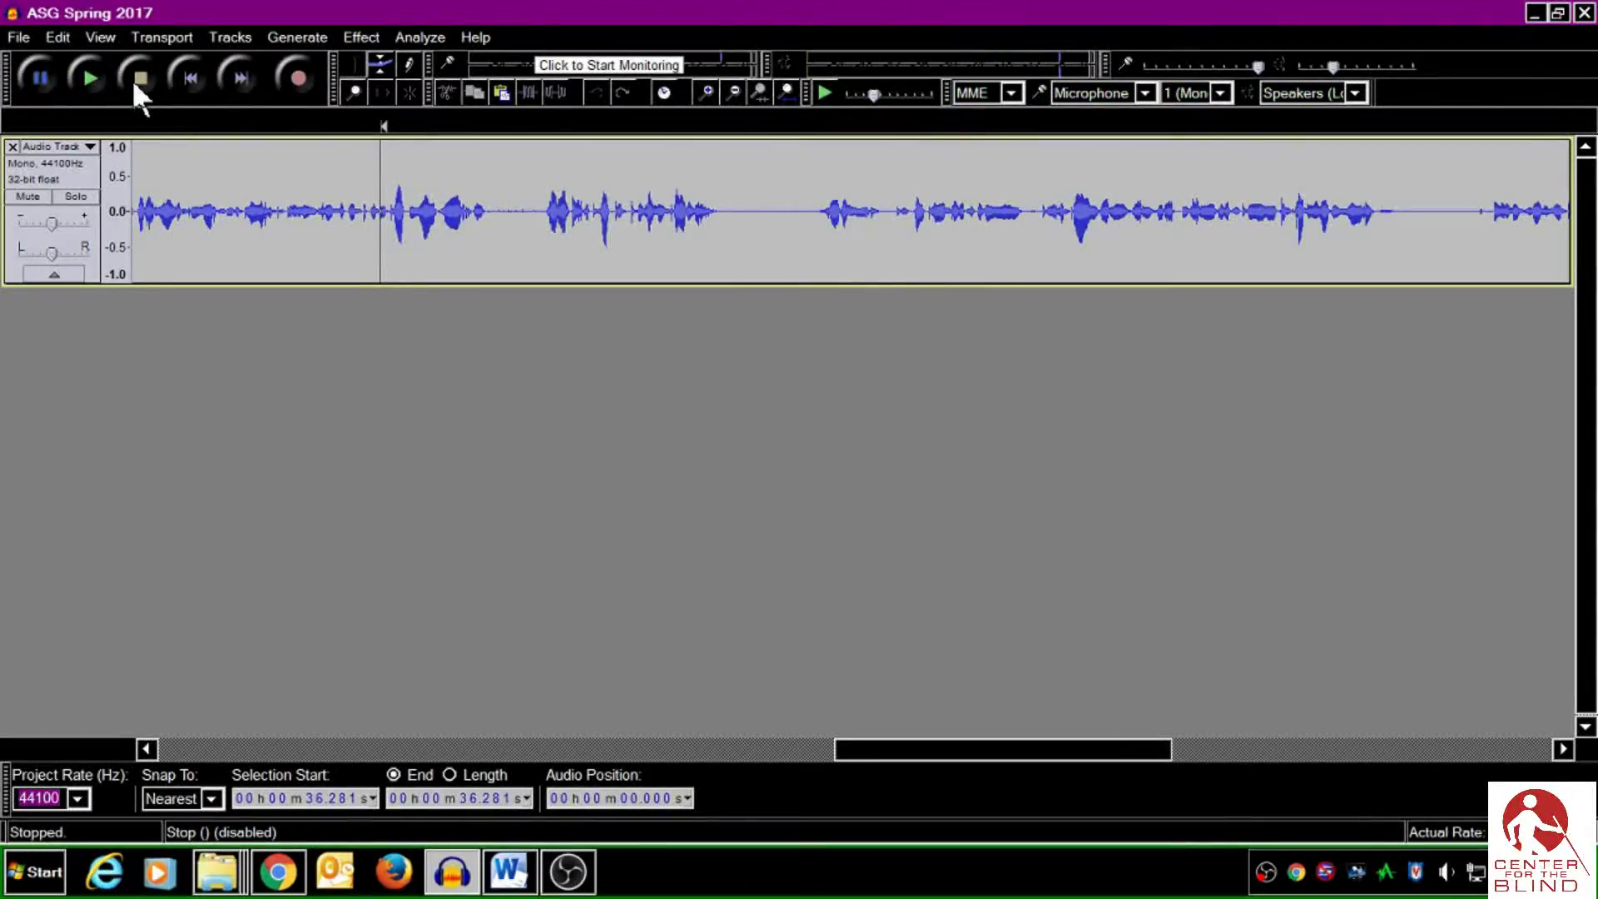